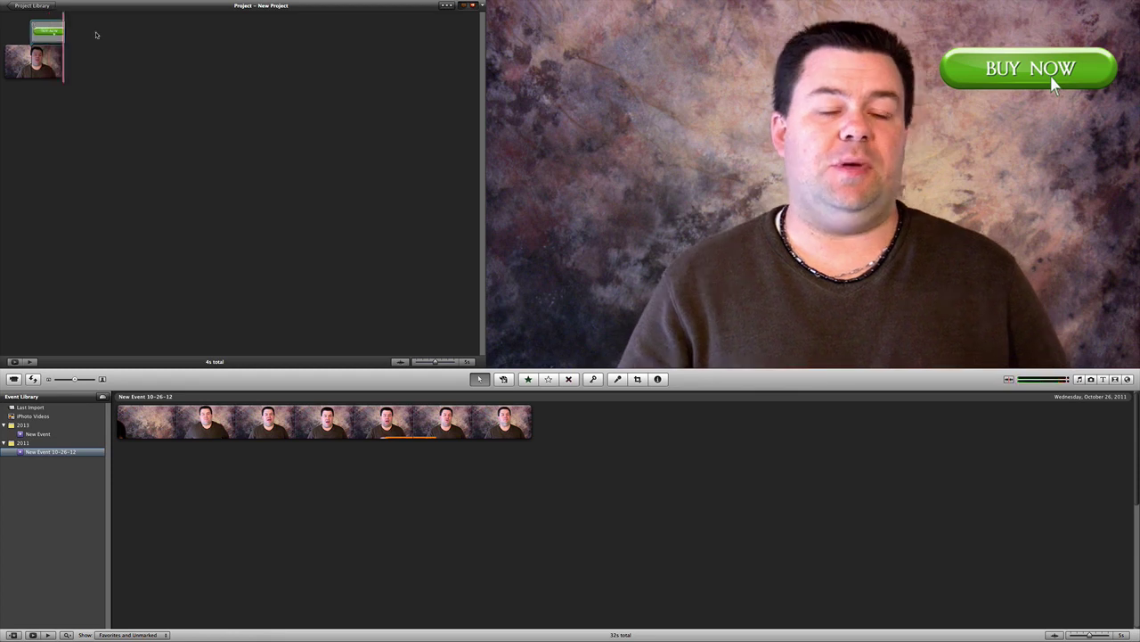
# - Delete the green BUY NOW overlay and open Drive #142 in Finder
pyautogui.click(49, 32)
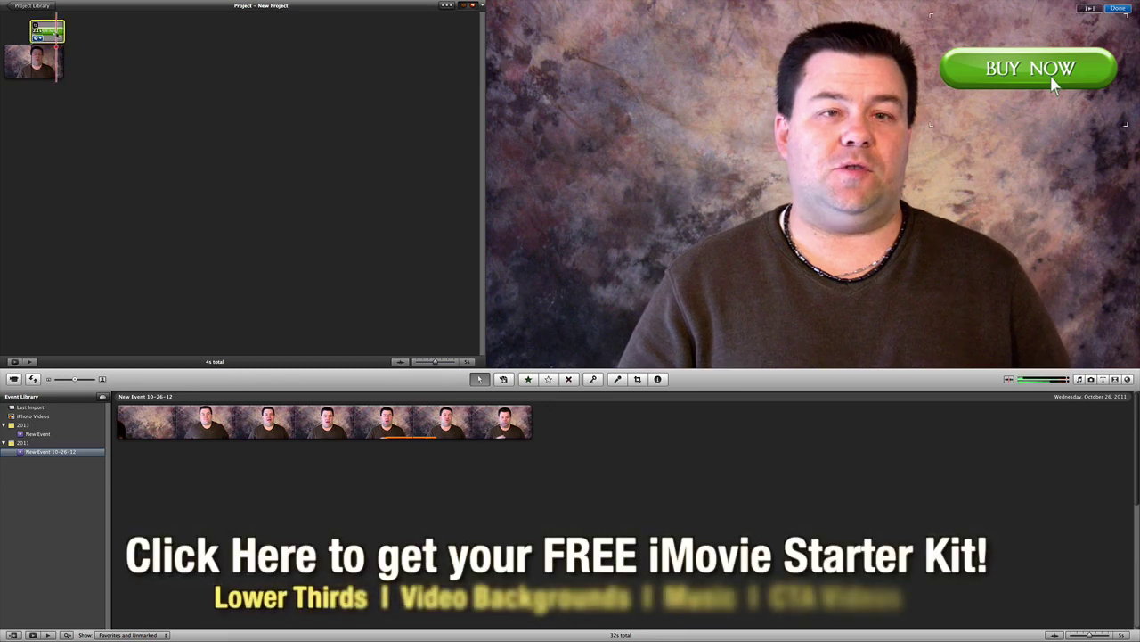
pyautogui.press('Delete')
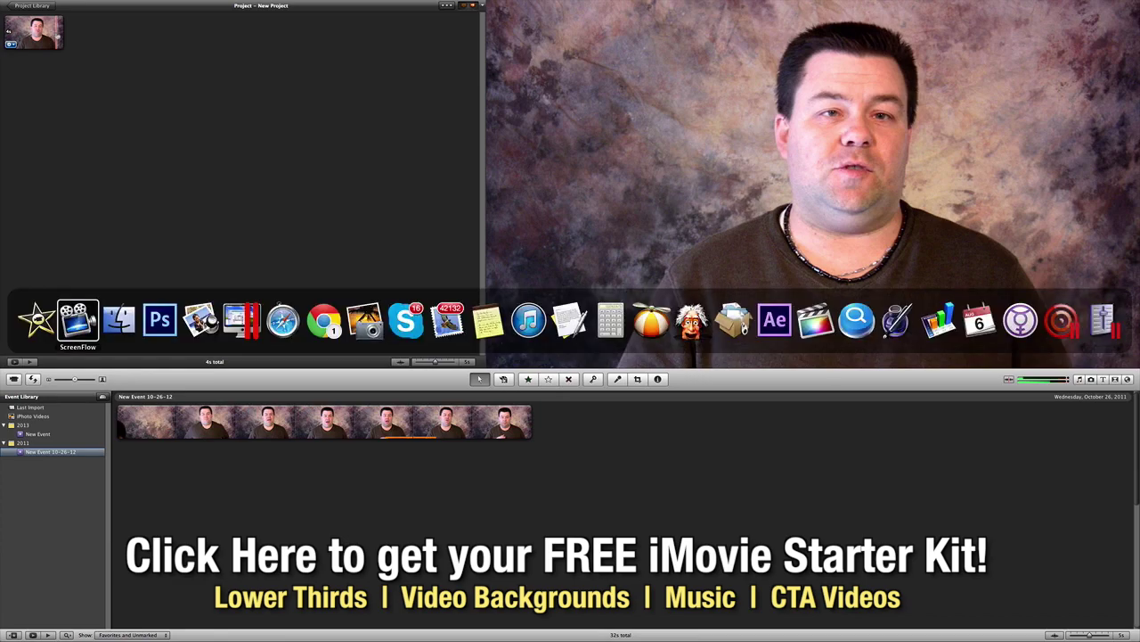
pyautogui.click(78, 321)
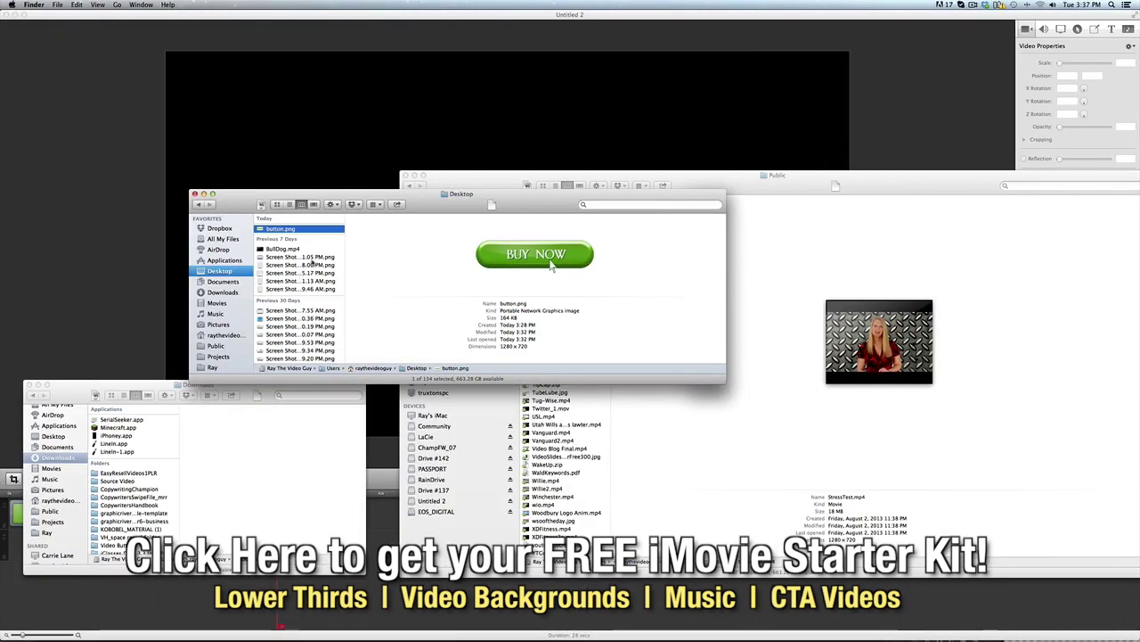
pyautogui.click(524, 416)
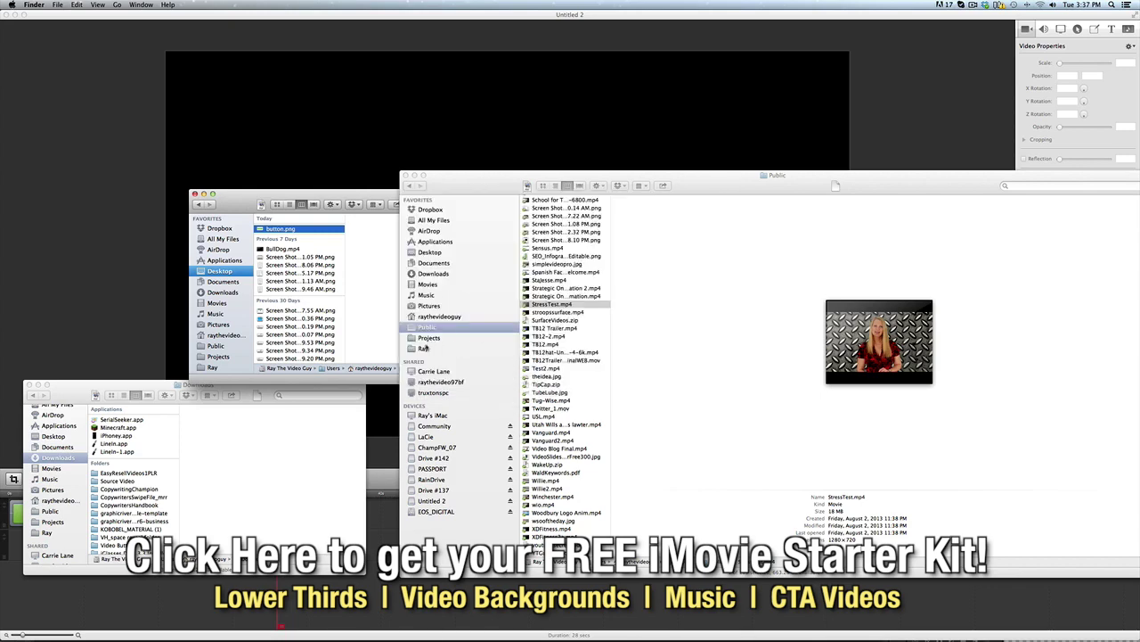
pyautogui.click(436, 458)
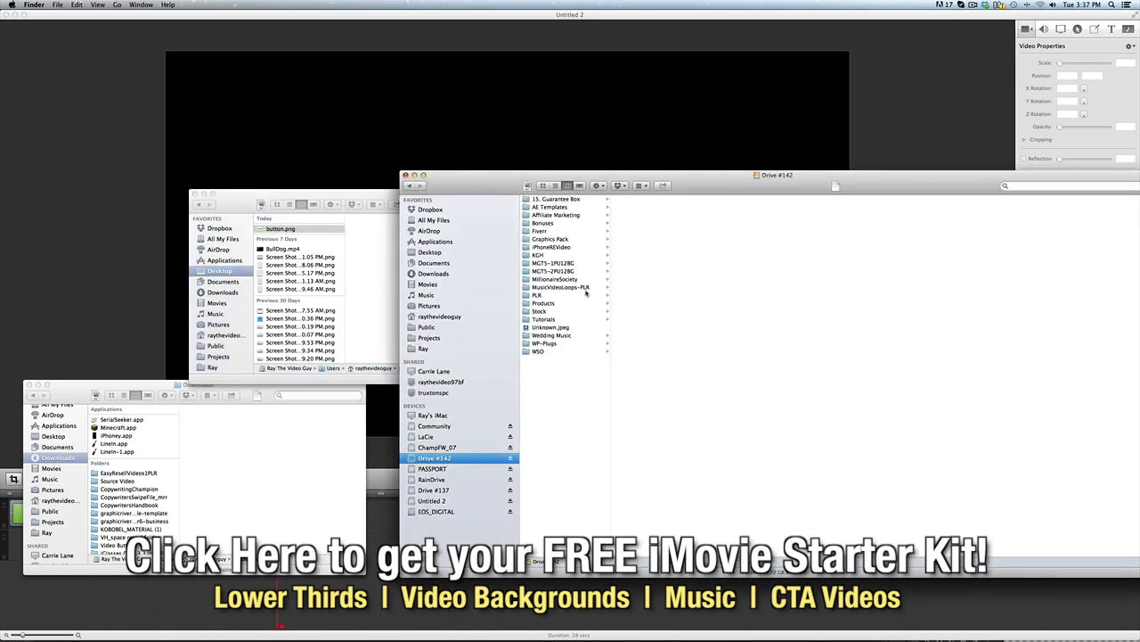
# - Browse Graphics Pack > Style 1 > Blue Buttons and drag Button1_buy.png into iMovie
pyautogui.click(558, 239)
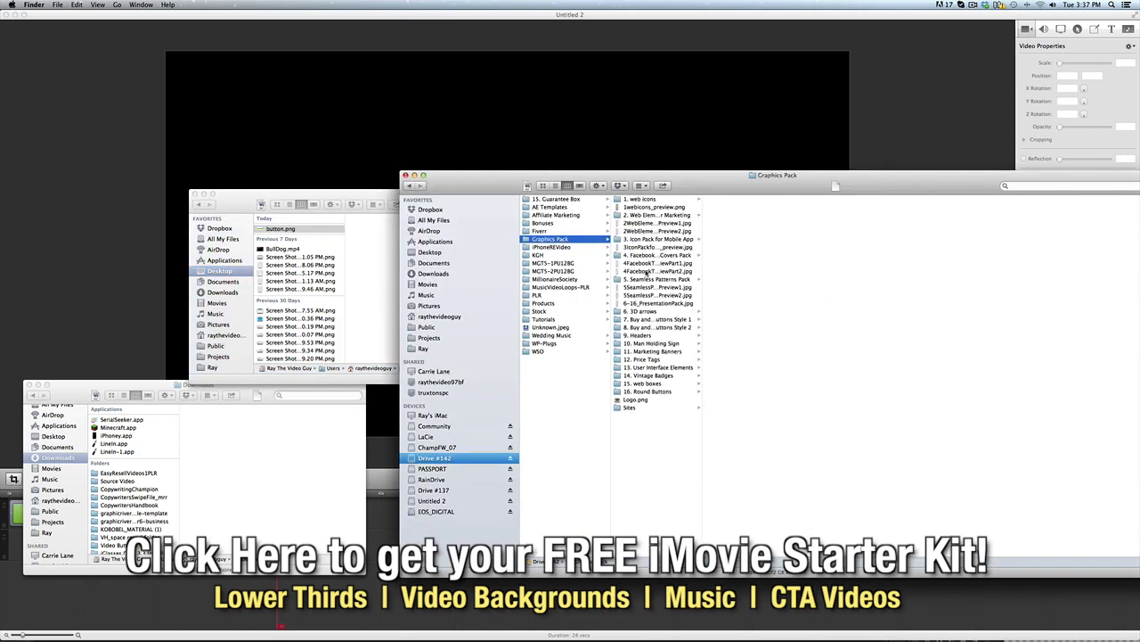
pyautogui.click(662, 319)
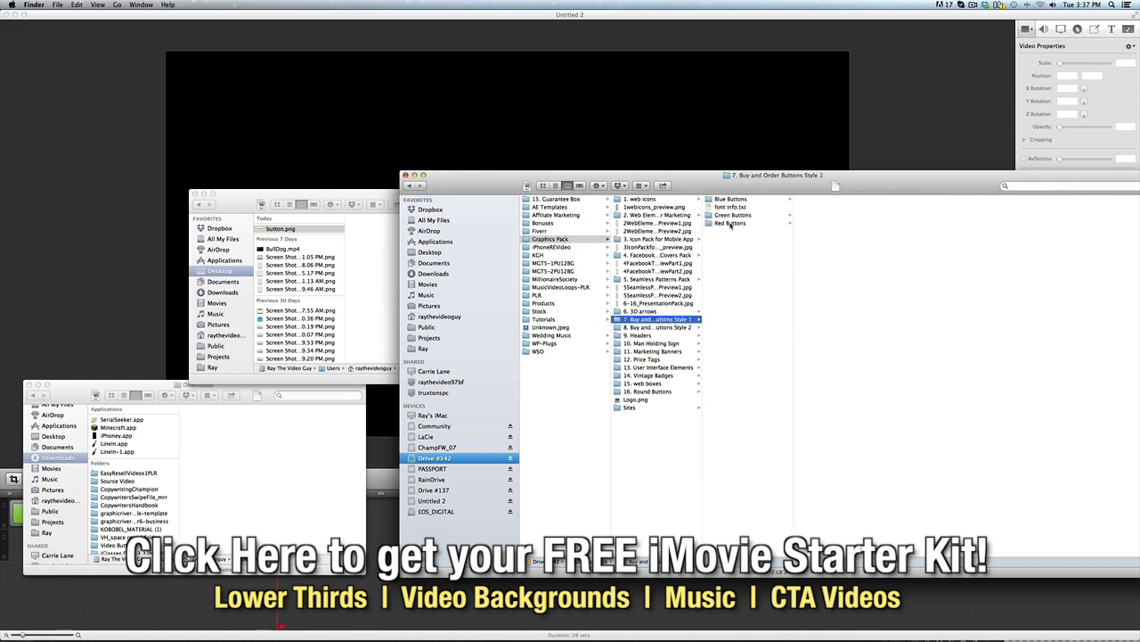
pyautogui.click(733, 199)
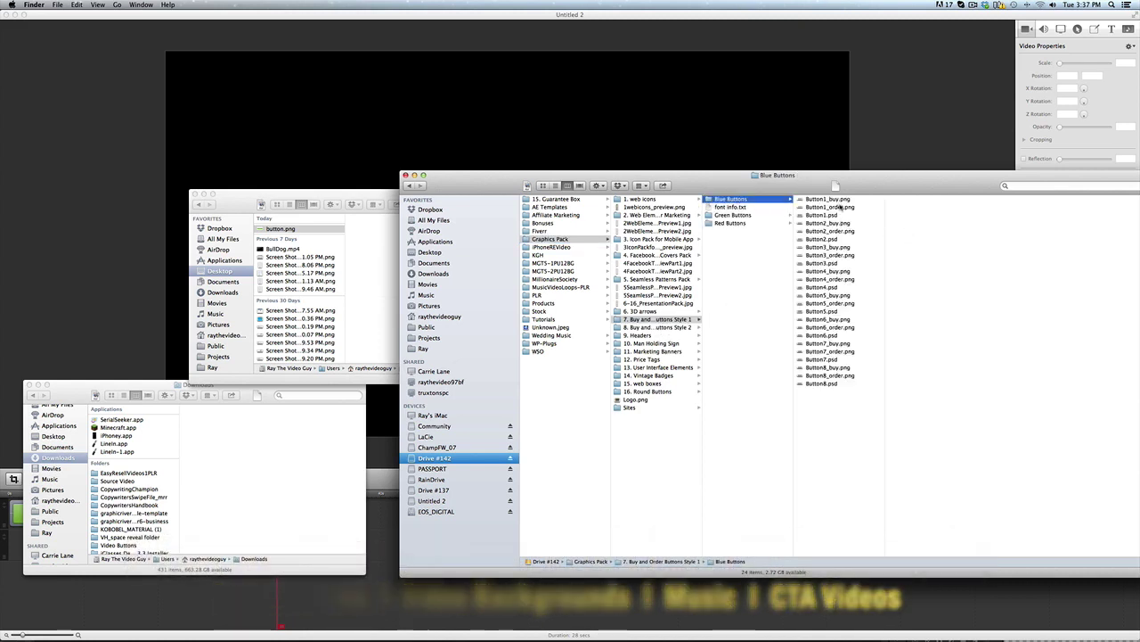
pyautogui.press('Right')
pyautogui.moveTo(851, 212); pyautogui.dragTo(38, 40)
pyautogui.press('super+Tab')
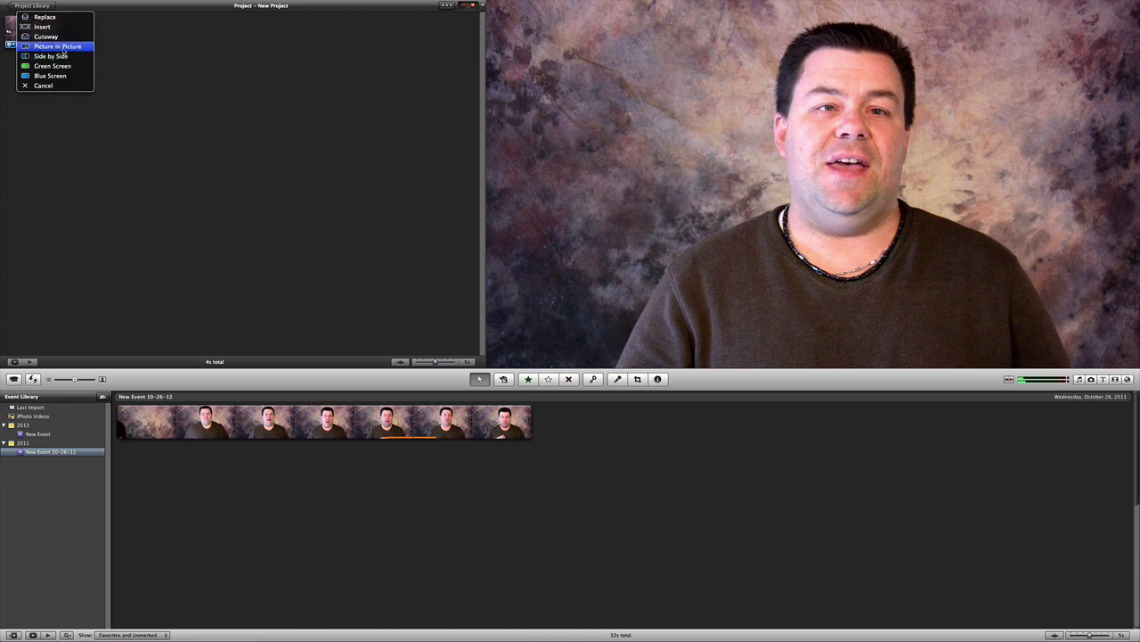
# - Place the blue button as picture-in-picture over the presenter and start cropping it
pyautogui.click(61, 47)
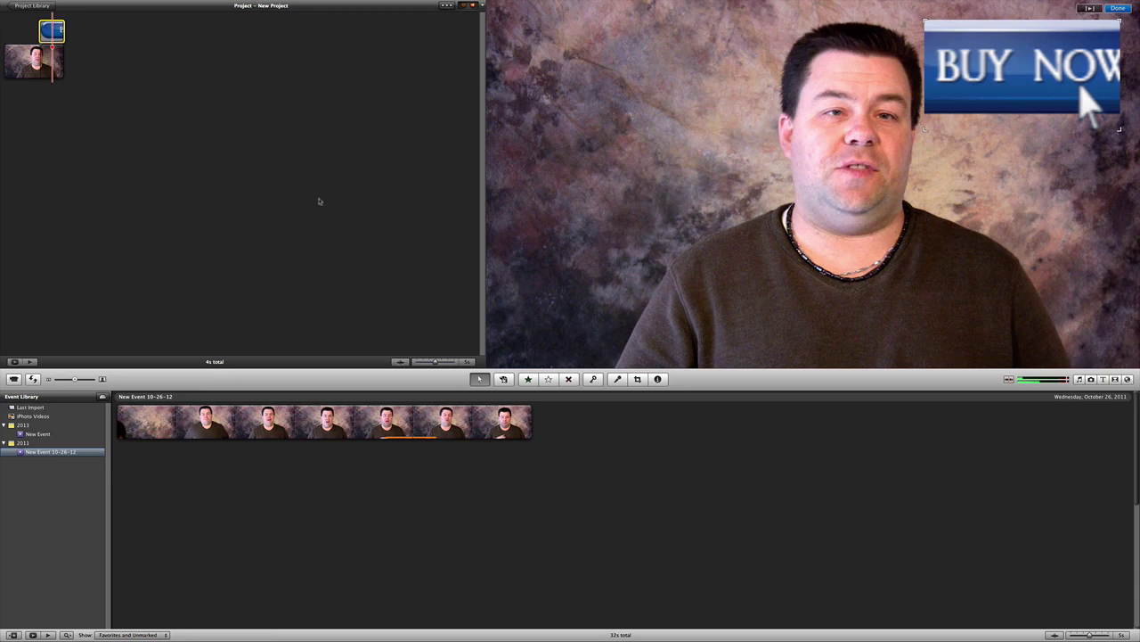
pyautogui.click(638, 380)
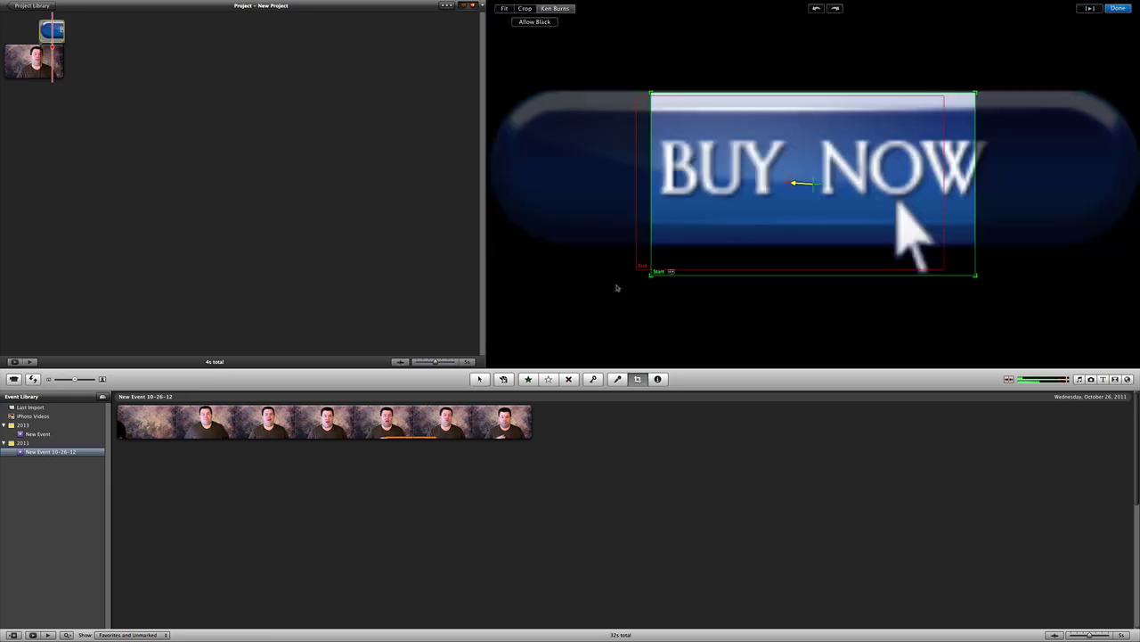
# - Use a fixed Crop instead of Ken Burns and slide the frame along the BUY NOW button
pyautogui.click(526, 8)
pyautogui.moveTo(652, 276); pyautogui.dragTo(400, 375)
pyautogui.moveTo(553, 273); pyautogui.dragTo(609, 347)
pyautogui.moveTo(707, 216)
pyautogui.mouseDown()
pyautogui.moveTo(824, 184)
pyautogui.moveTo(700, 195)
pyautogui.mouseUp()
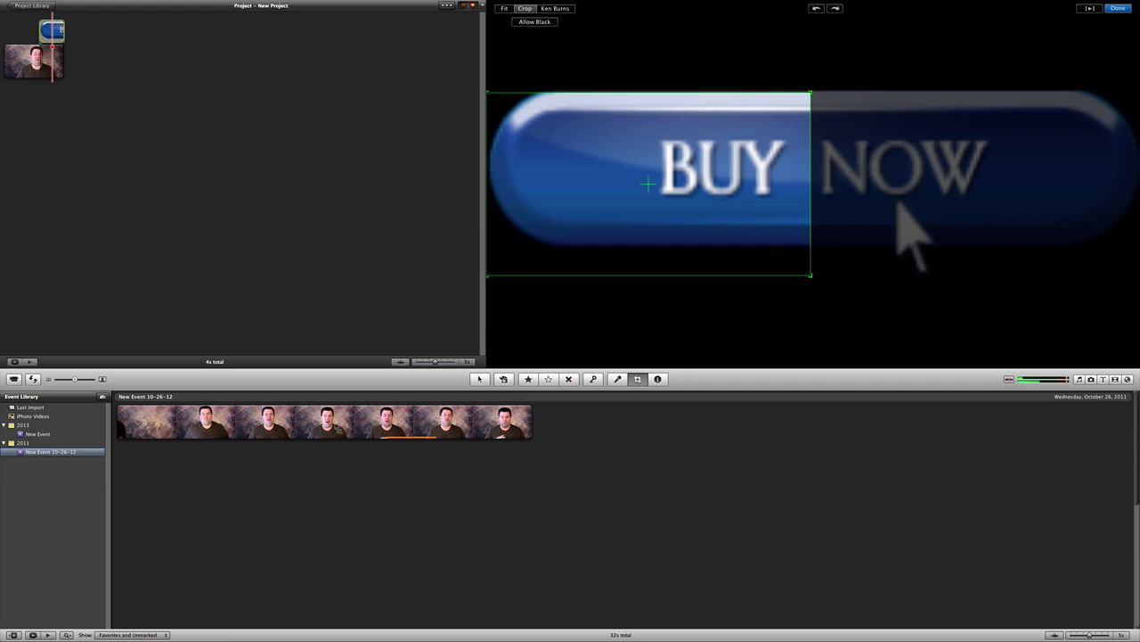
# - Return to the presenter footage and switch to Photoshop's BUY NOW document
pyautogui.click(342, 429)
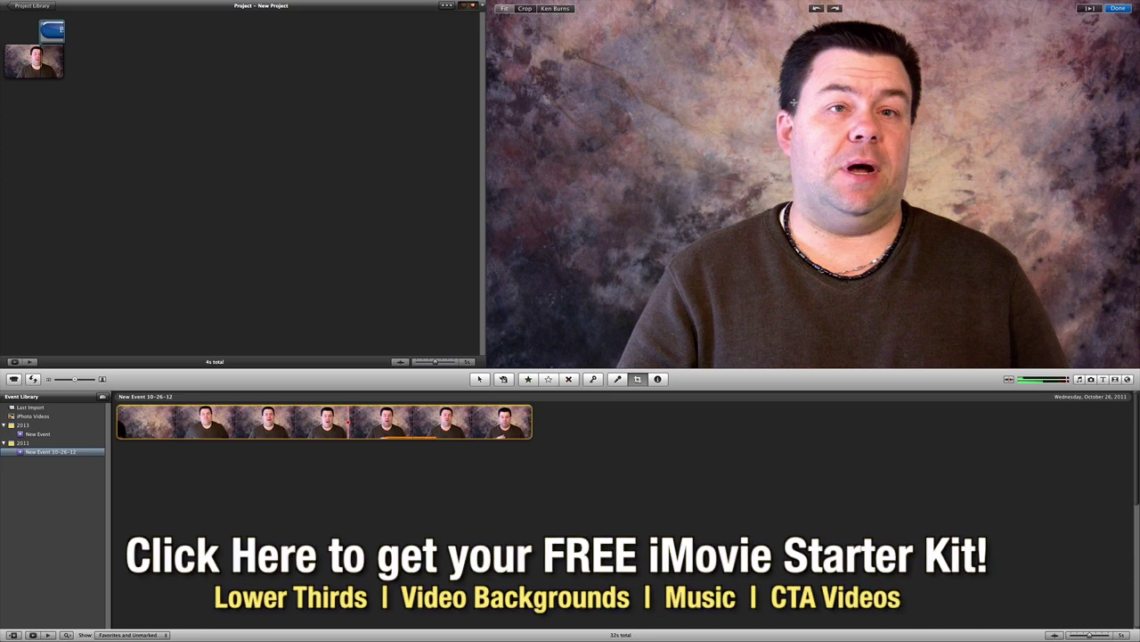
pyautogui.moveTo(78, 343)
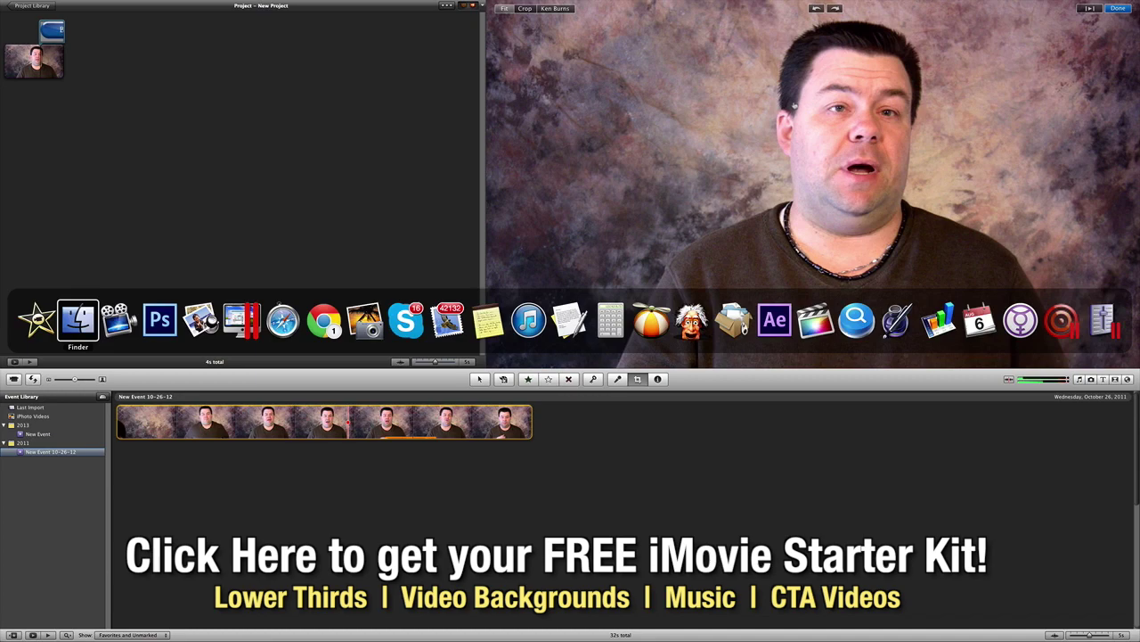
pyautogui.click(160, 321)
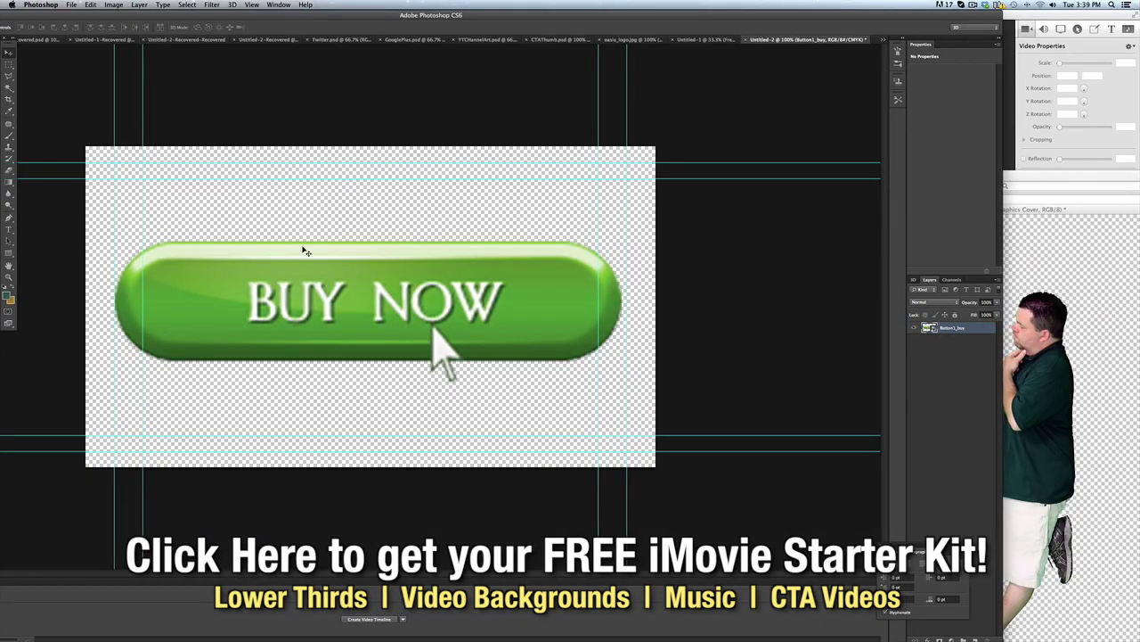
# - Check the Image Size settings and cancel them unchanged
pyautogui.click(113, 5)
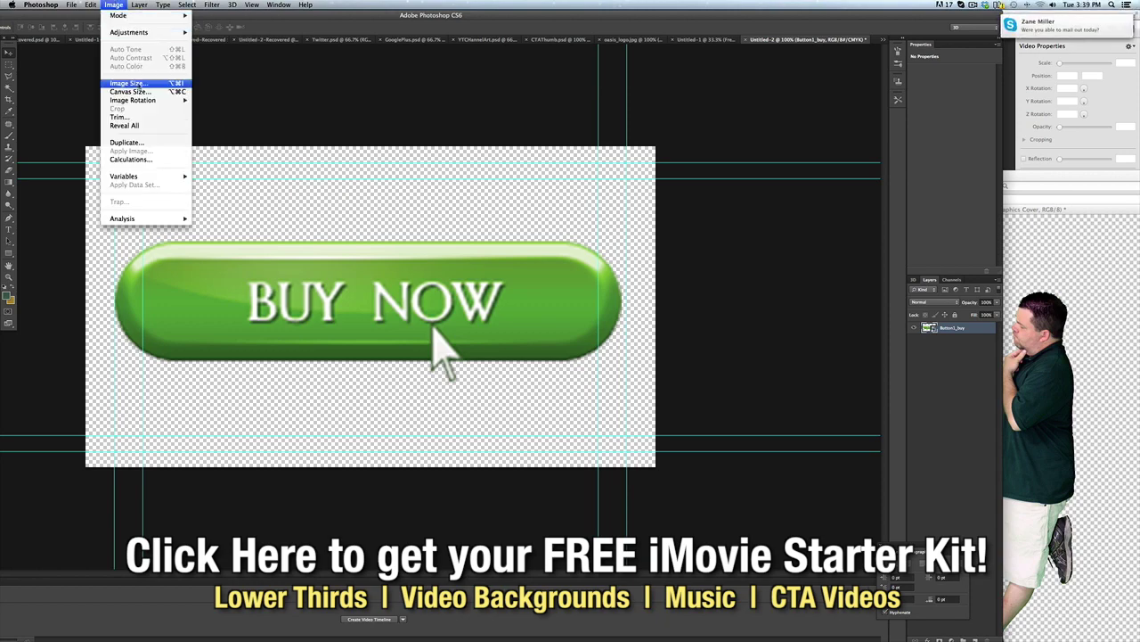
pyautogui.click(127, 83)
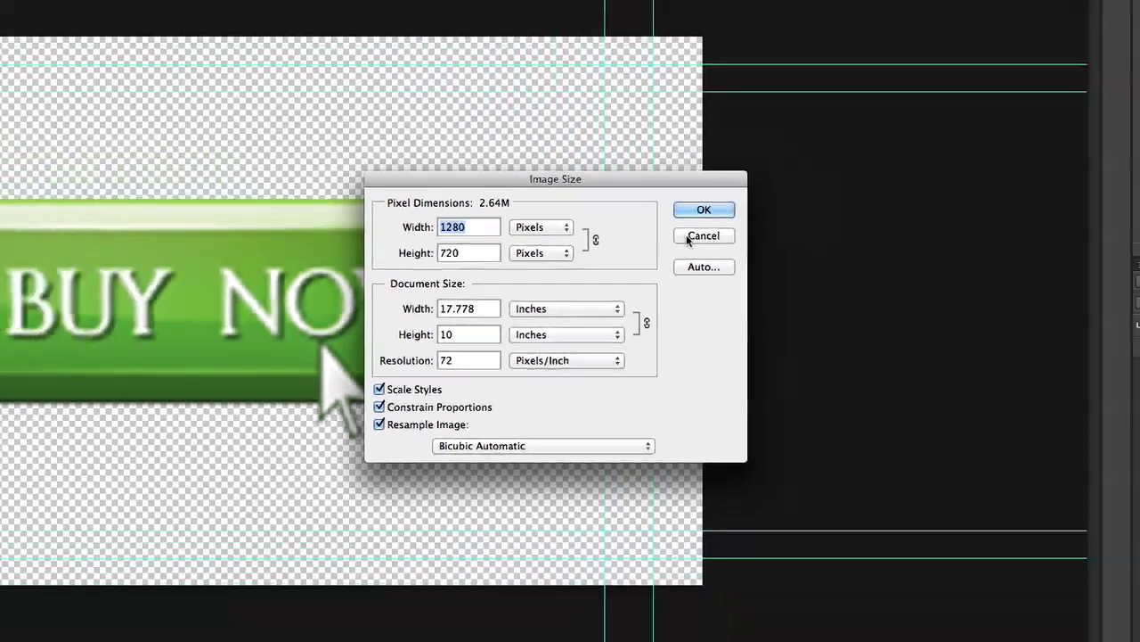
pyautogui.click(783, 191)
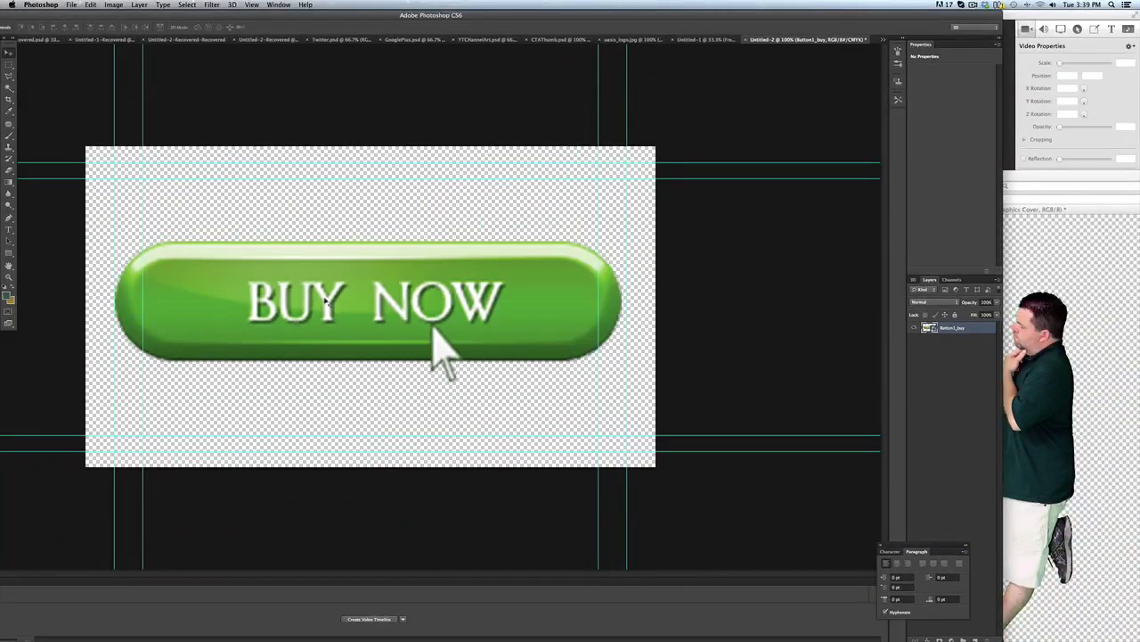
# - Hide the green Button1_buy layer and go back to Finder
pyautogui.click(987, 343)
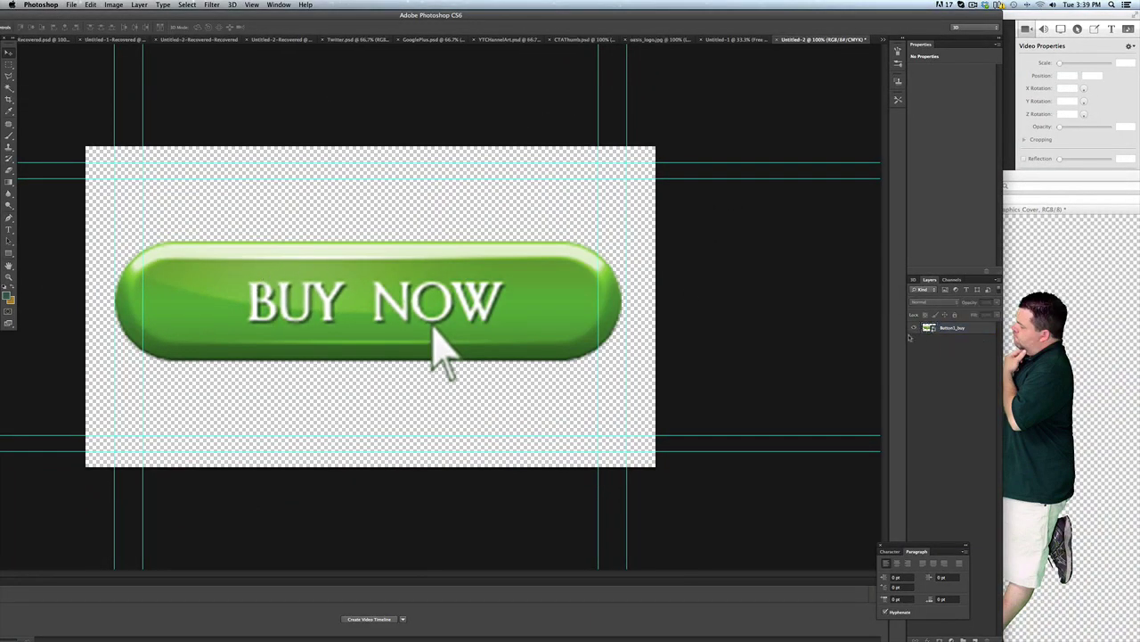
pyautogui.click(913, 328)
pyautogui.press('super+Tab')
pyautogui.press('super+Tab')
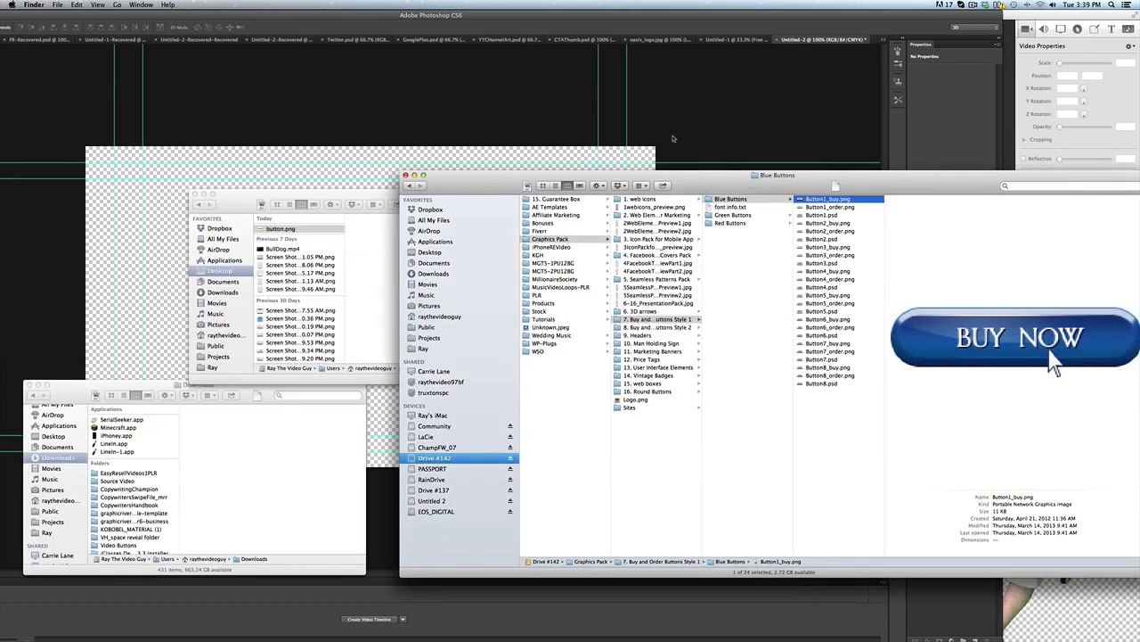
# - Drop Button1_buy.png onto the canvas and scale it to span most of the 1280×720 frame
pyautogui.moveTo(834, 202); pyautogui.dragTo(142, 253)
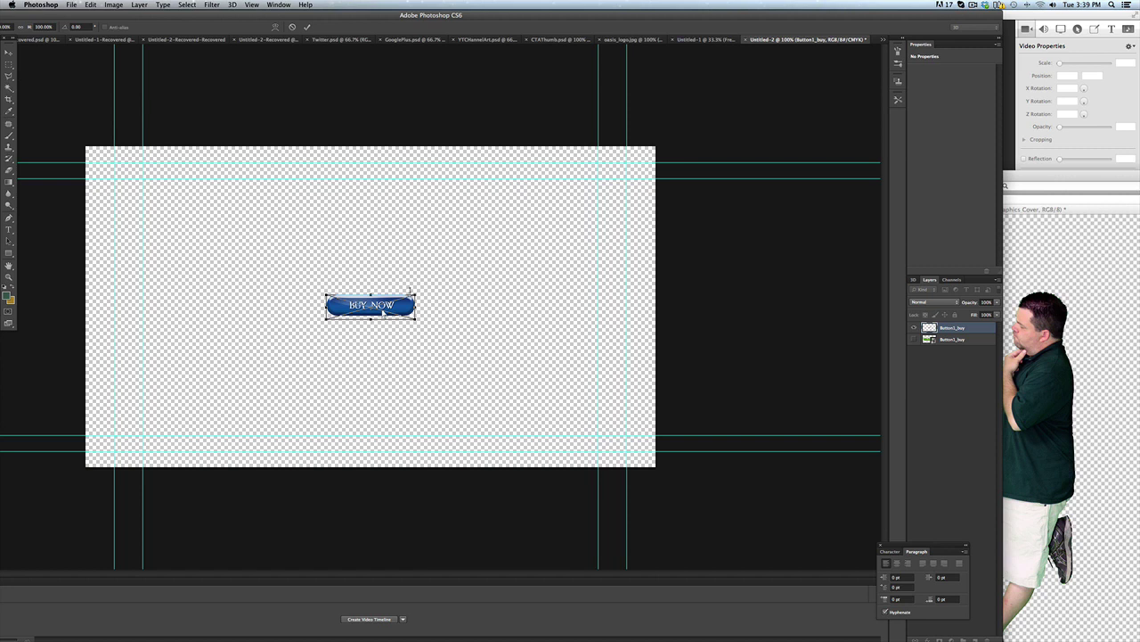
pyautogui.moveTo(383, 309); pyautogui.dragTo(435, 327)
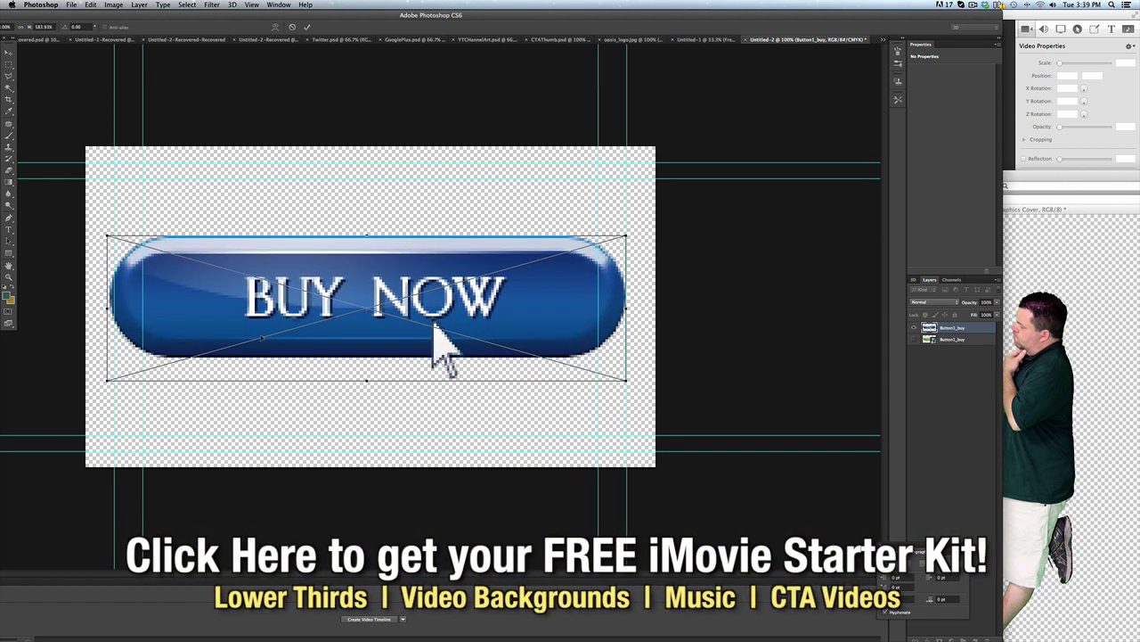
pyautogui.press('Return')
# - Save the image as PNG button.png on the Desktop, replacing the existing file
pyautogui.click(71, 5)
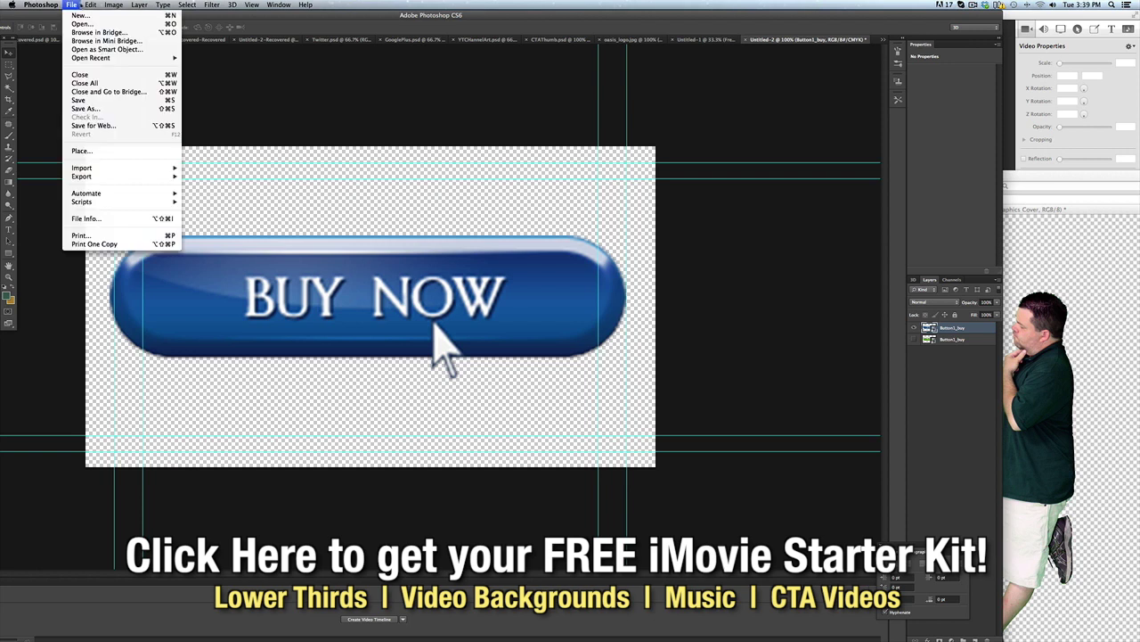
pyautogui.click(111, 112)
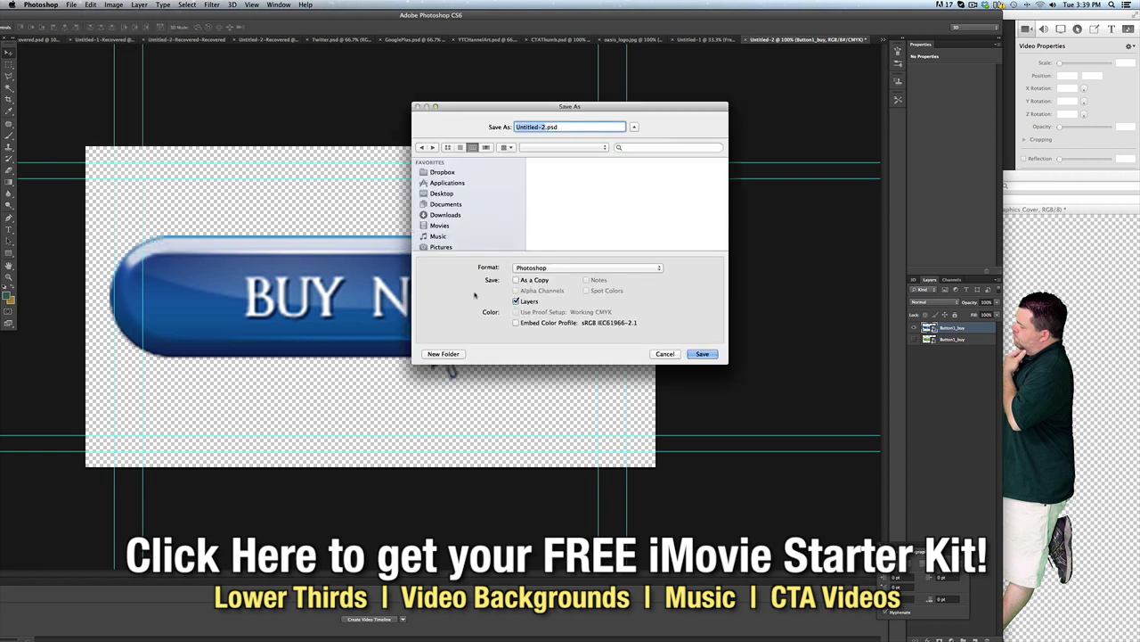
pyautogui.click(443, 194)
pyautogui.click(571, 267)
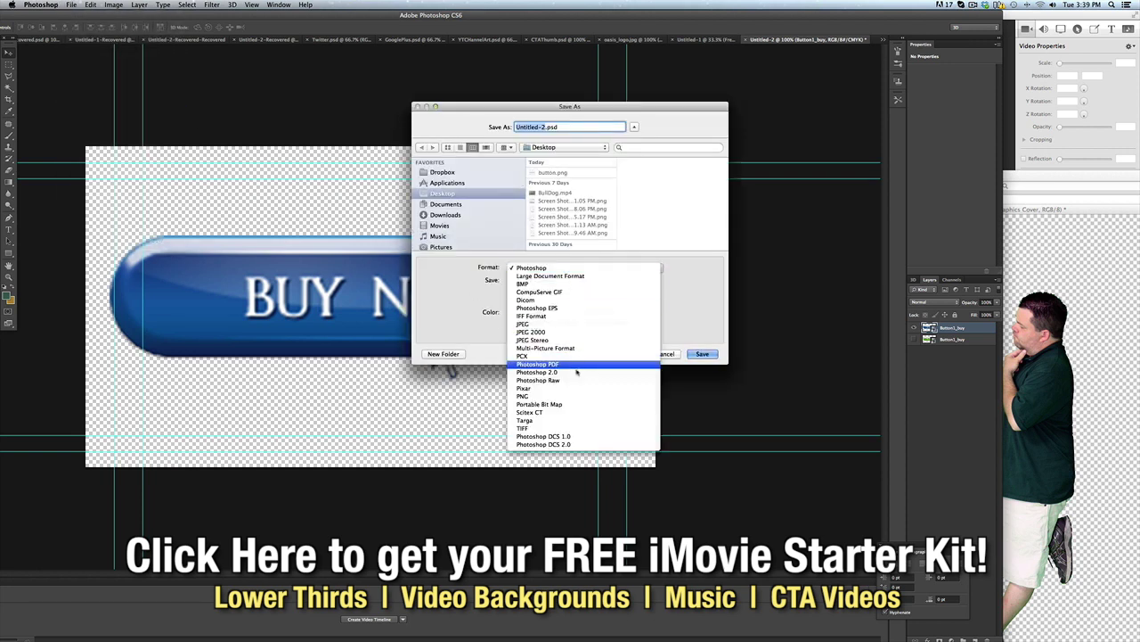
pyautogui.click(571, 396)
pyautogui.click(554, 173)
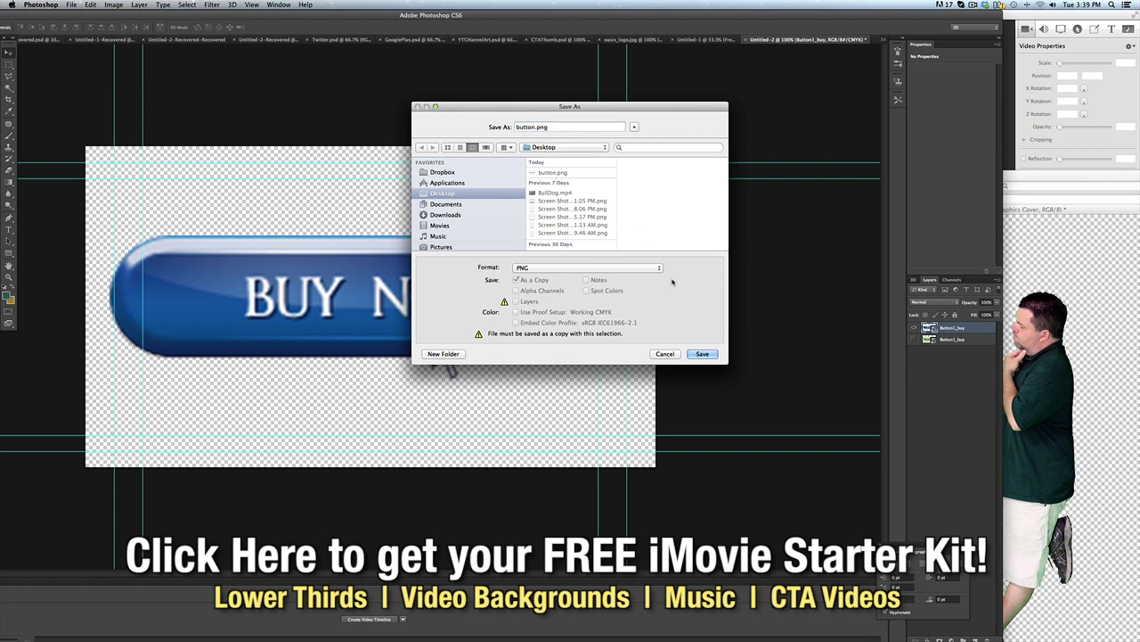
pyautogui.click(703, 354)
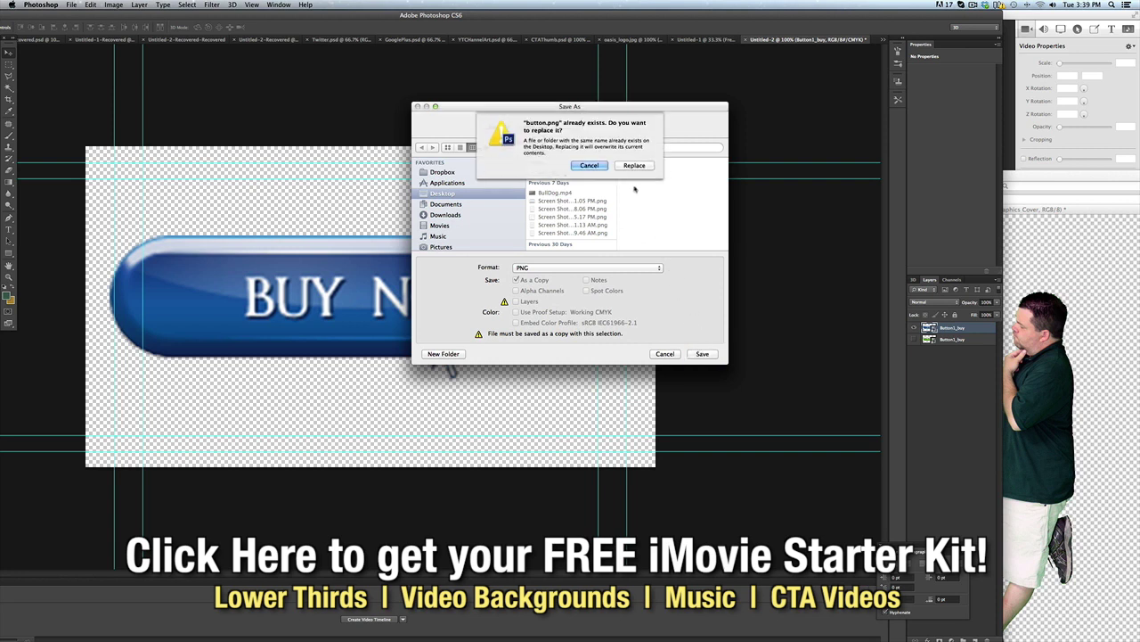
pyautogui.click(634, 166)
pyautogui.click(606, 209)
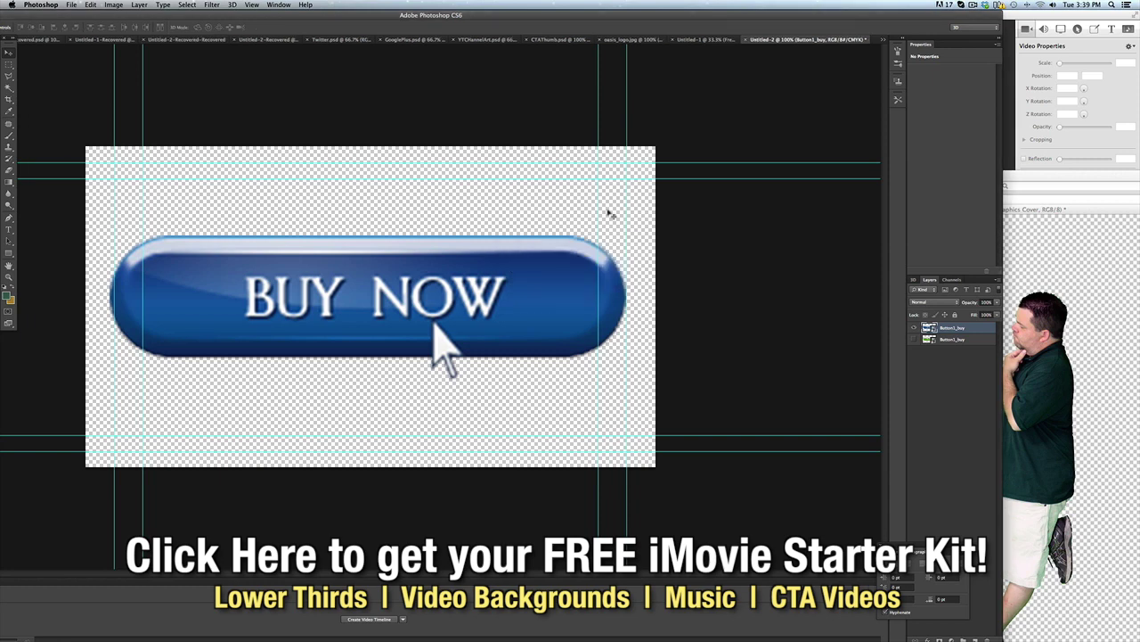
pyautogui.press('super+Tab')
# - Drag button.png from Finder's Desktop onto the presenter clip in iMovie
pyautogui.press('super+Tab')
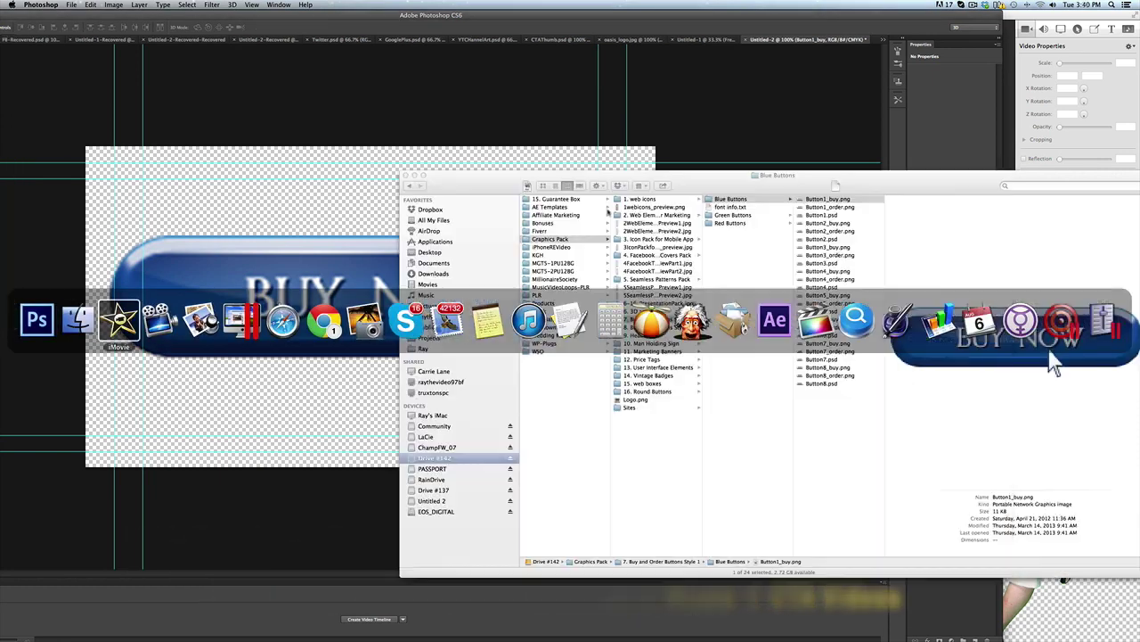
pyautogui.press('super+Tab')
pyautogui.press('super+Tab')
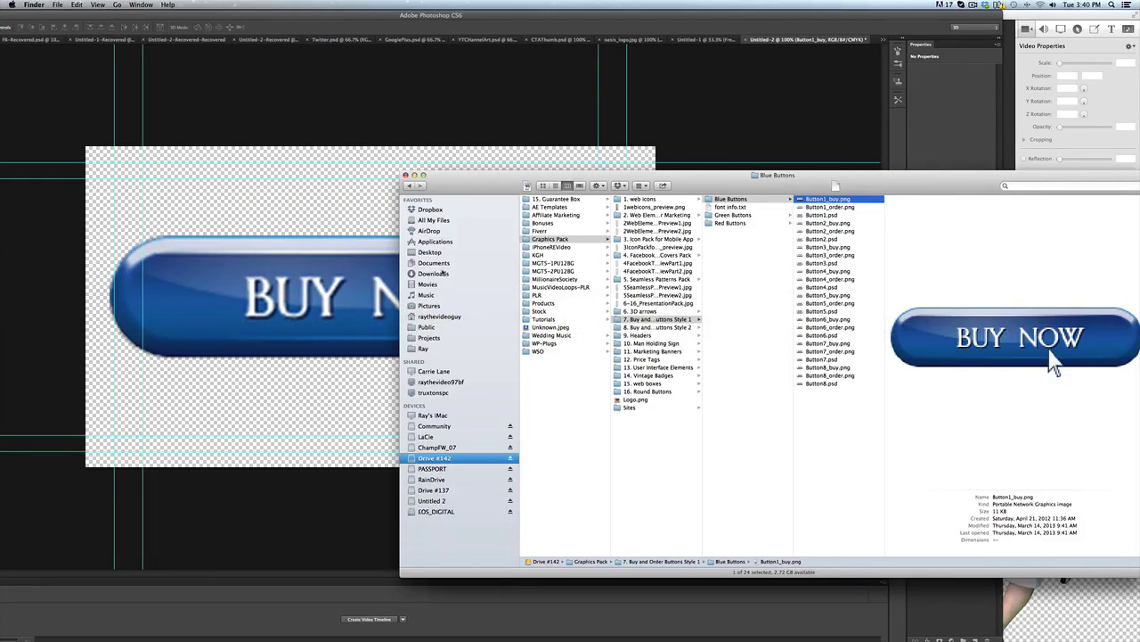
pyautogui.click(430, 252)
pyautogui.click(545, 210)
pyautogui.moveTo(543, 211); pyautogui.dragTo(14, 27)
pyautogui.press('super+Tab')
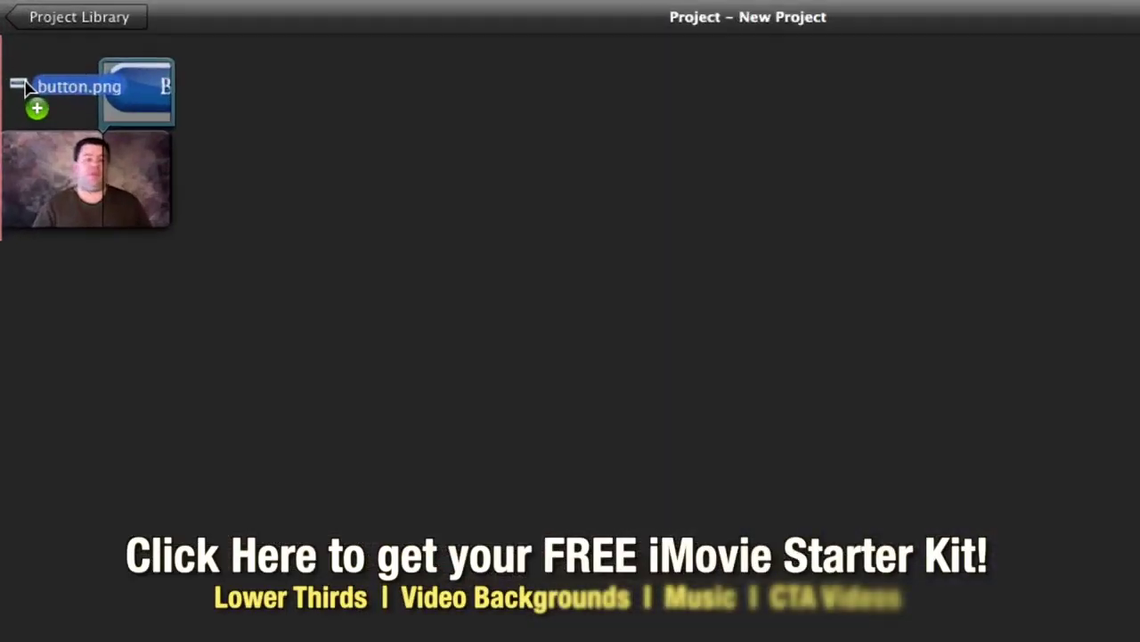
pyautogui.moveTo(25, 86); pyautogui.dragTo(64, 179)
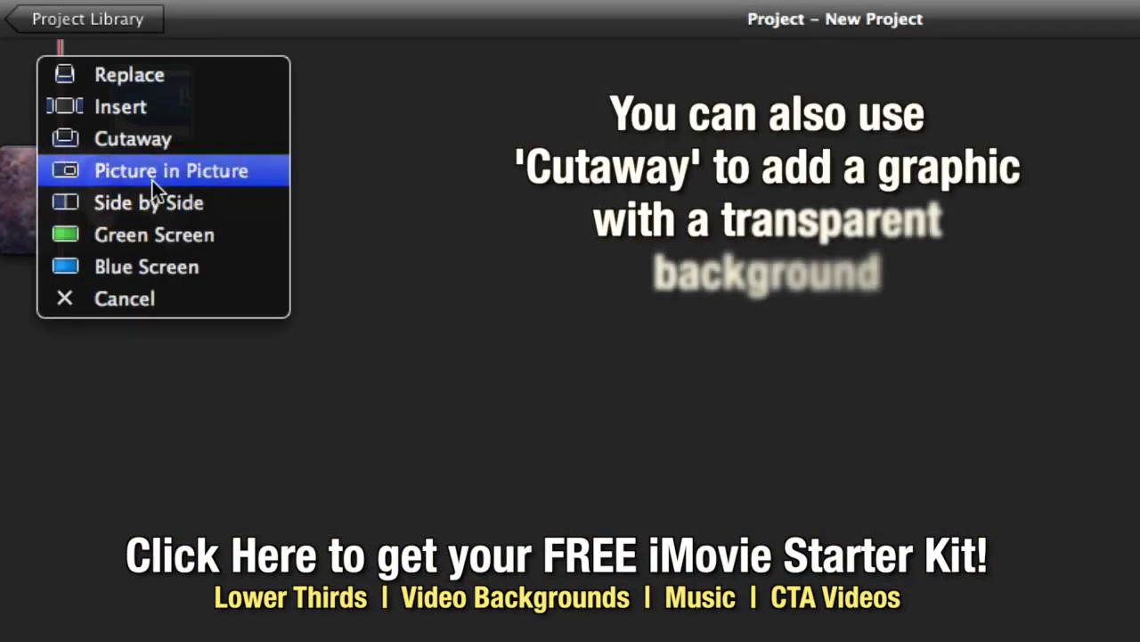
# - Add button.png as picture-in-picture and nudge the inset slightly lower at the top-right
pyautogui.click(152, 182)
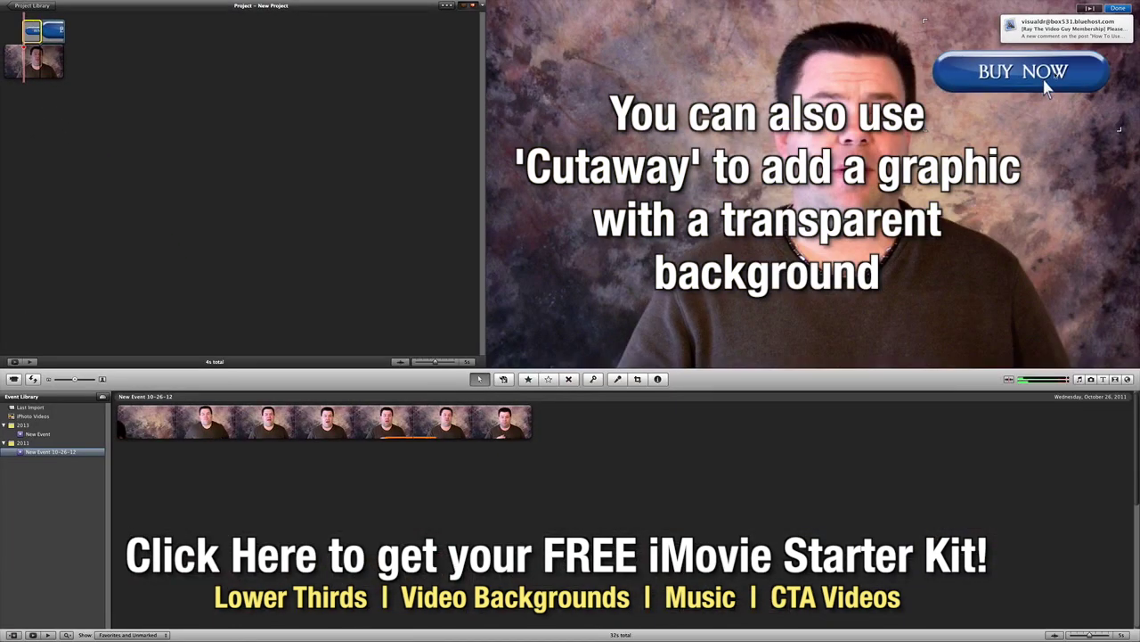
pyautogui.moveTo(1048, 85)
pyautogui.mouseDown()
pyautogui.moveTo(1036, 114)
pyautogui.moveTo(1041, 75)
pyautogui.moveTo(1047, 89)
pyautogui.mouseUp()
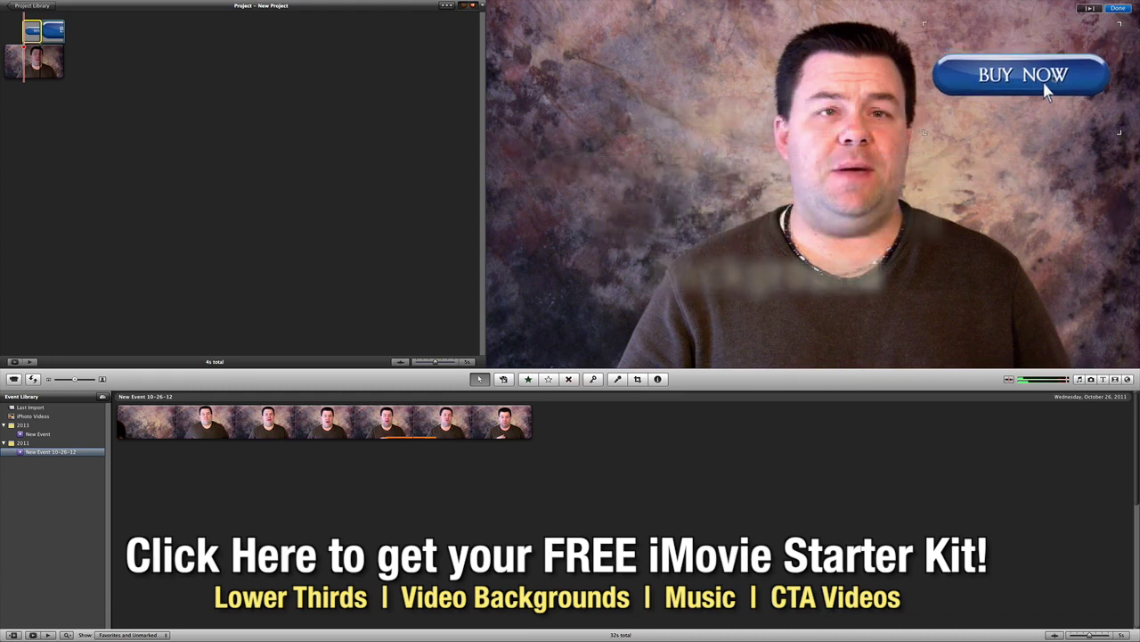